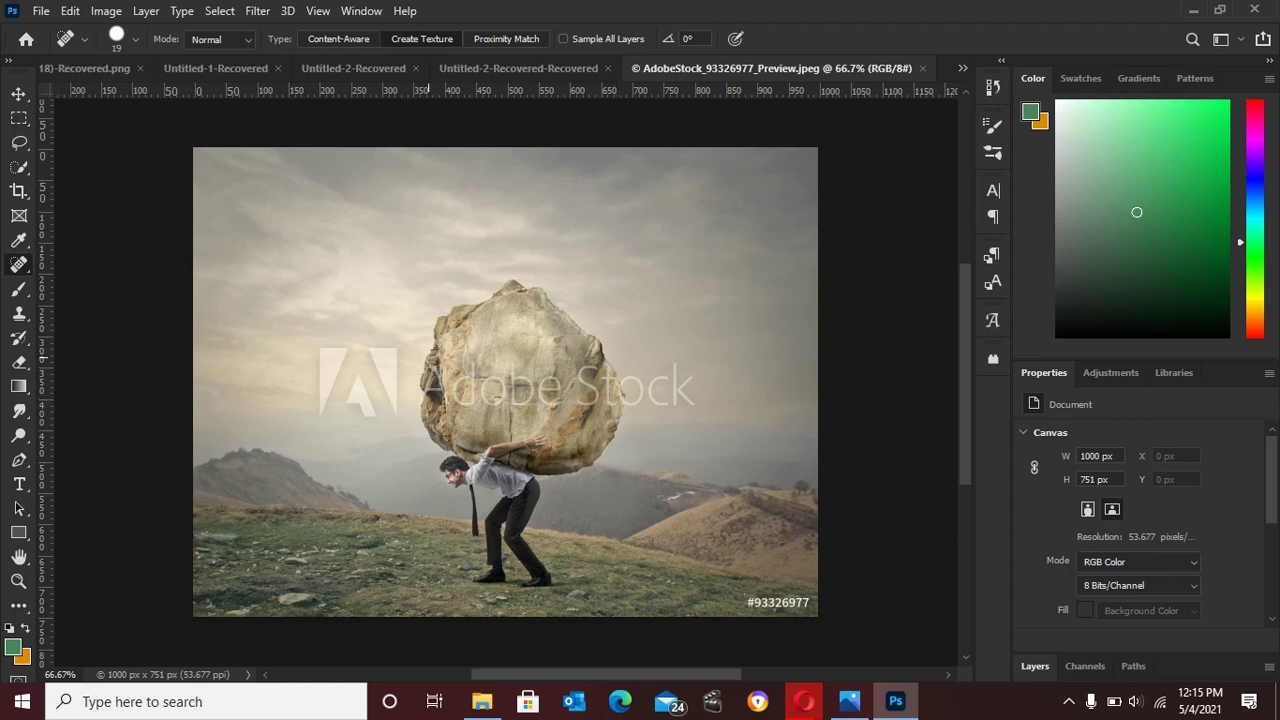
- Show the layer list and duplicate the Background layer
left_click(1035, 666)
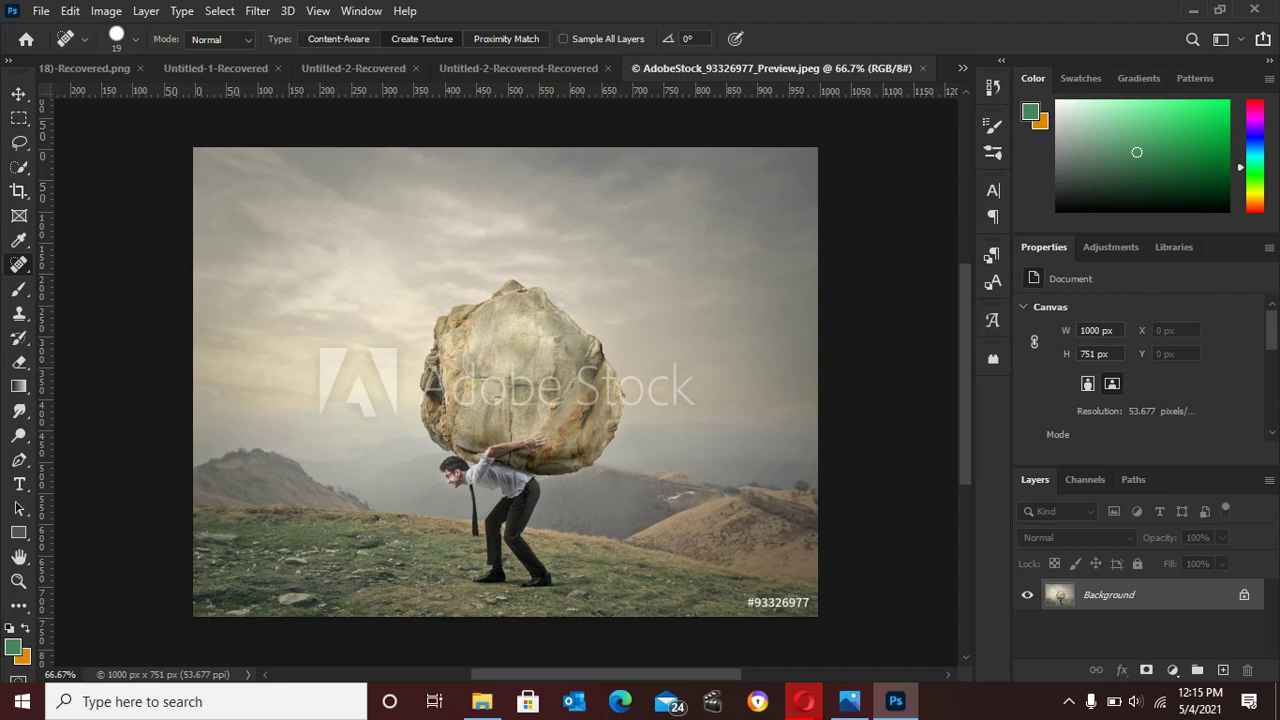
key("ctrl+j")
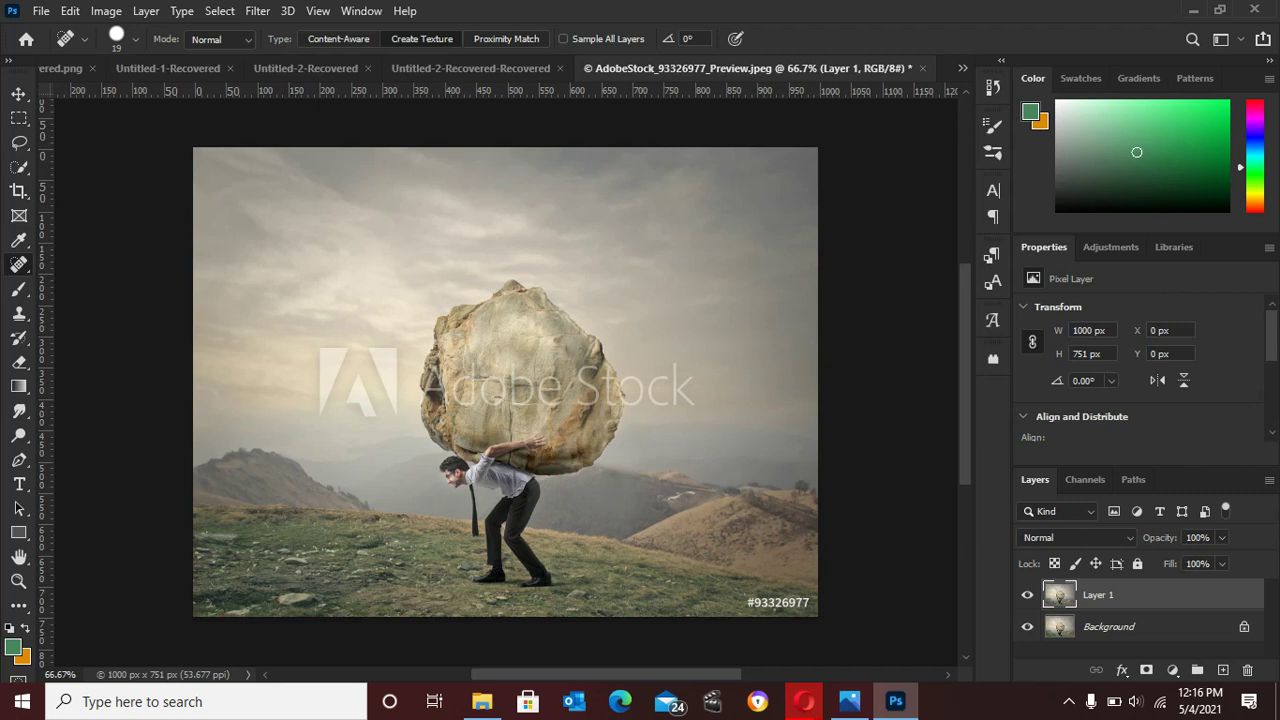
- Paint over the Adobe logo square in the sky with a 175 px Spot Healing Brush in Create Texture mode
right_click(19, 265)
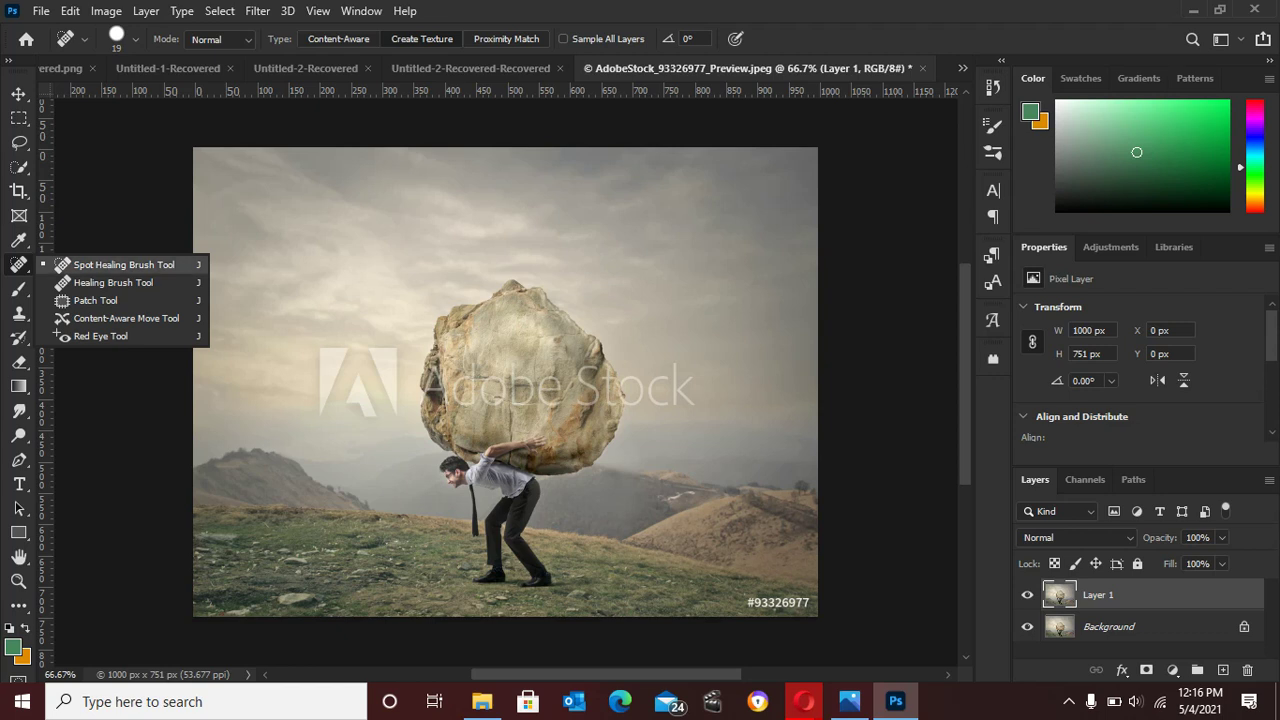
left_click(120, 264)
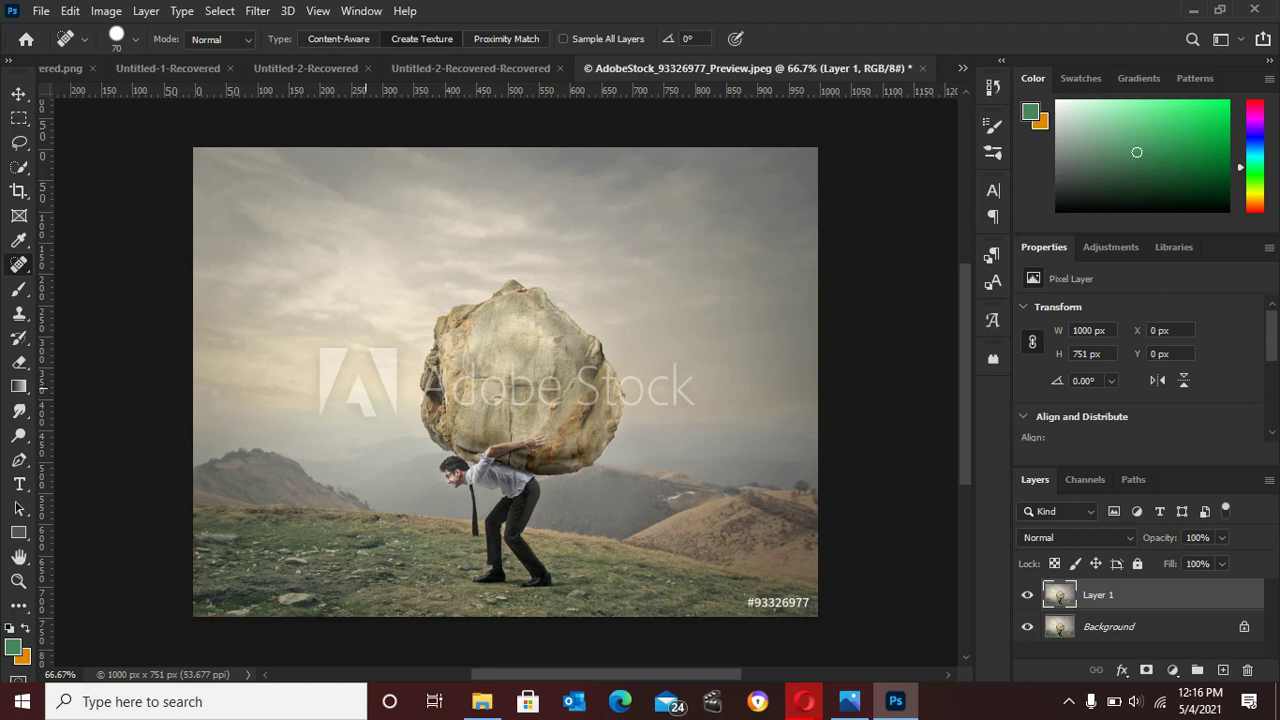
key("bracketright")
key("bracketright")
key("bracketright")
key("bracketright")
key("bracketleft")
key("bracketleft")
key("bracketleft")
key("bracketleft")
key("bracketleft")
key("bracketleft")
key("bracketleft")
key("bracketright")
key("bracketright")
key("bracketright")
key("bracketright")
key("bracketright")
key("bracketright")
left_click(355, 382)
key("bracketright")
key("bracketright")
key("bracketright")
key("bracketright")
key("bracketright")
key("bracketright")
key("bracketright")
key("bracketright")
key("bracketright")
key("bracketright")
key("bracketright")
left_click(355, 382)
key("bracketleft")
key("bracketleft")
key("bracketleft")
left_click(355, 377)
mouse_move(355, 377)
left_mouse_down()
mouse_move(350, 400)
mouse_move(350, 368)
mouse_move(352, 385)
left_mouse_up()
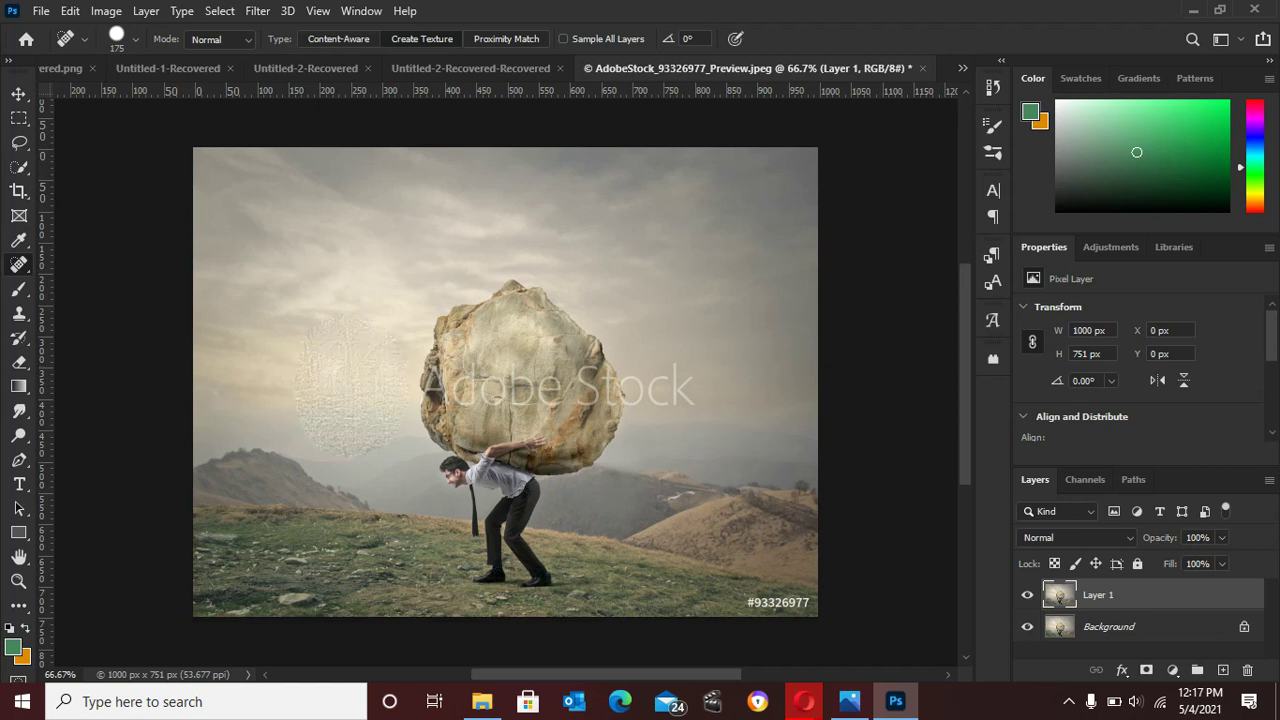
left_click(1027, 627)
left_click(1027, 626)
- Heal away the watermark letters "b" and "o" on the rock with the 19 px Healing Brush, sampling nearby clean stone
right_click(18, 264)
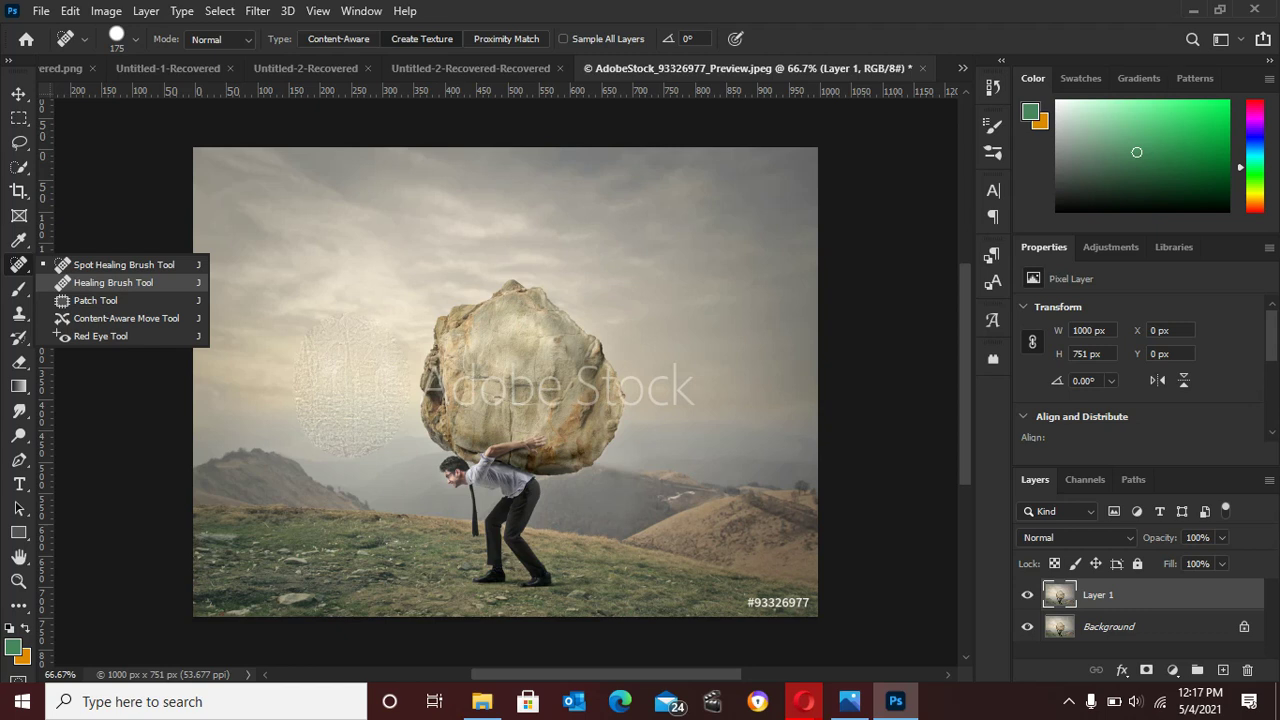
left_click(113, 282)
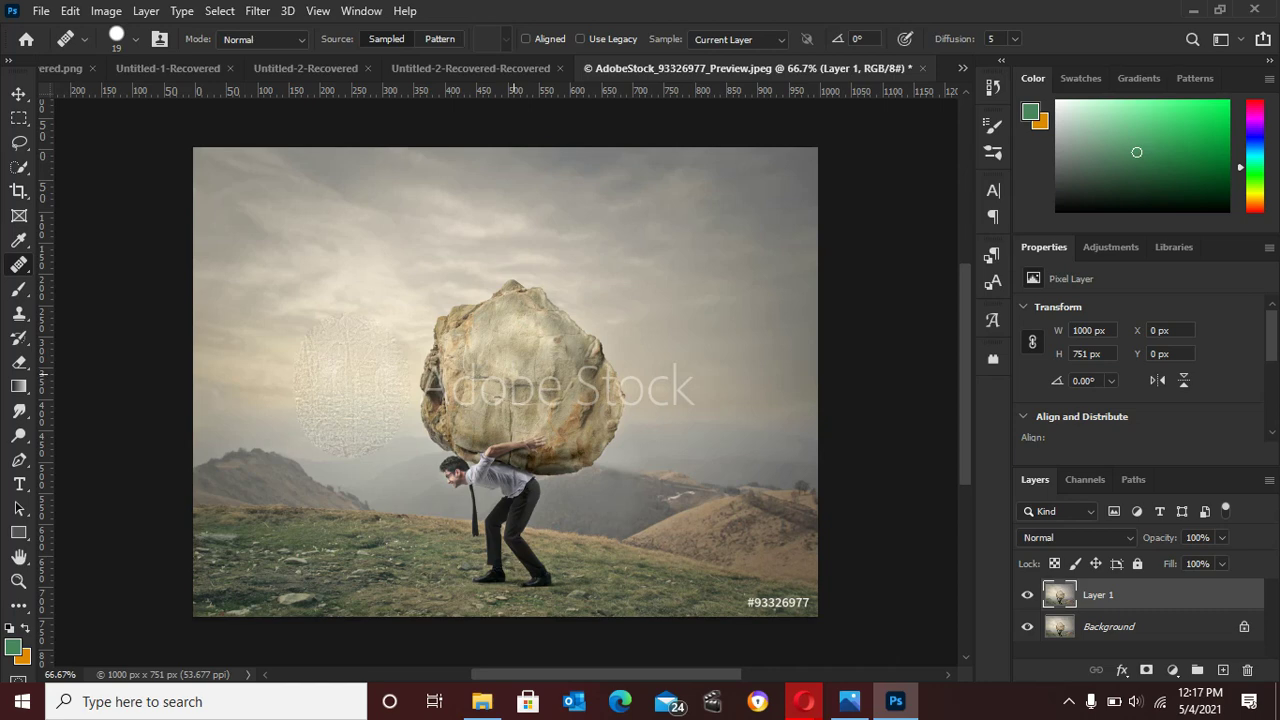
scroll(505, 378, "up", 4)
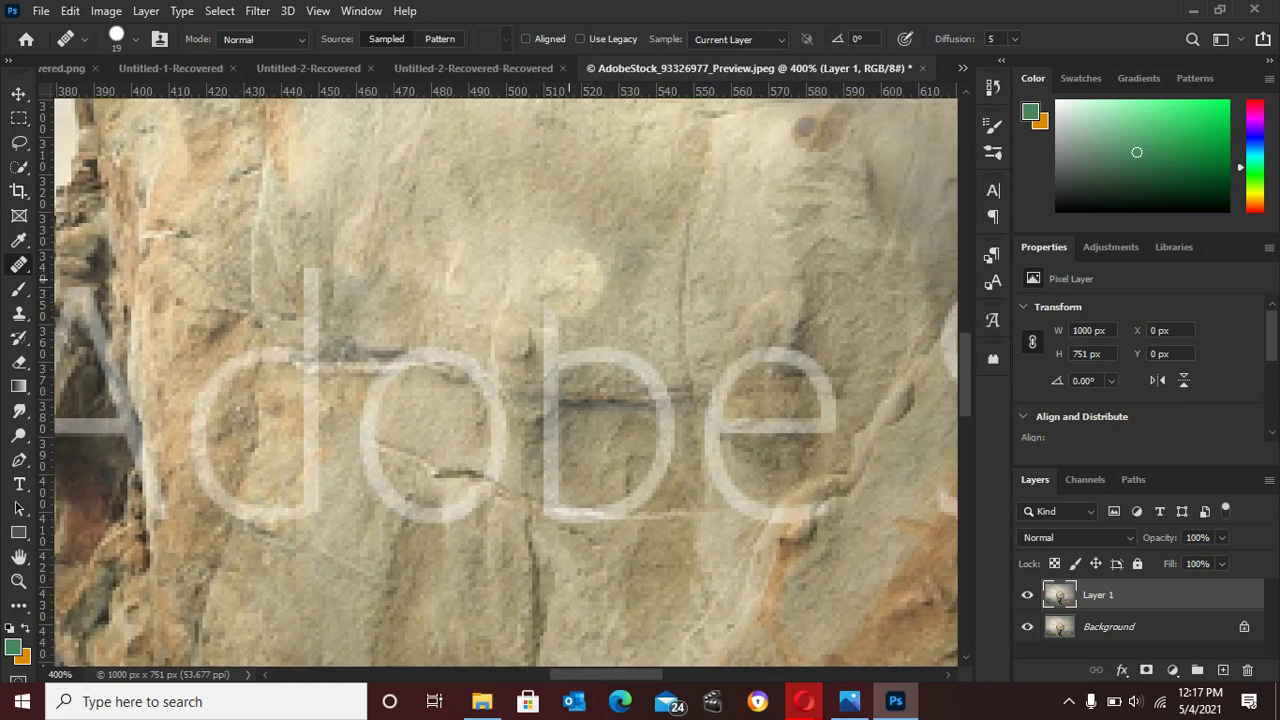
left_click(570, 271)
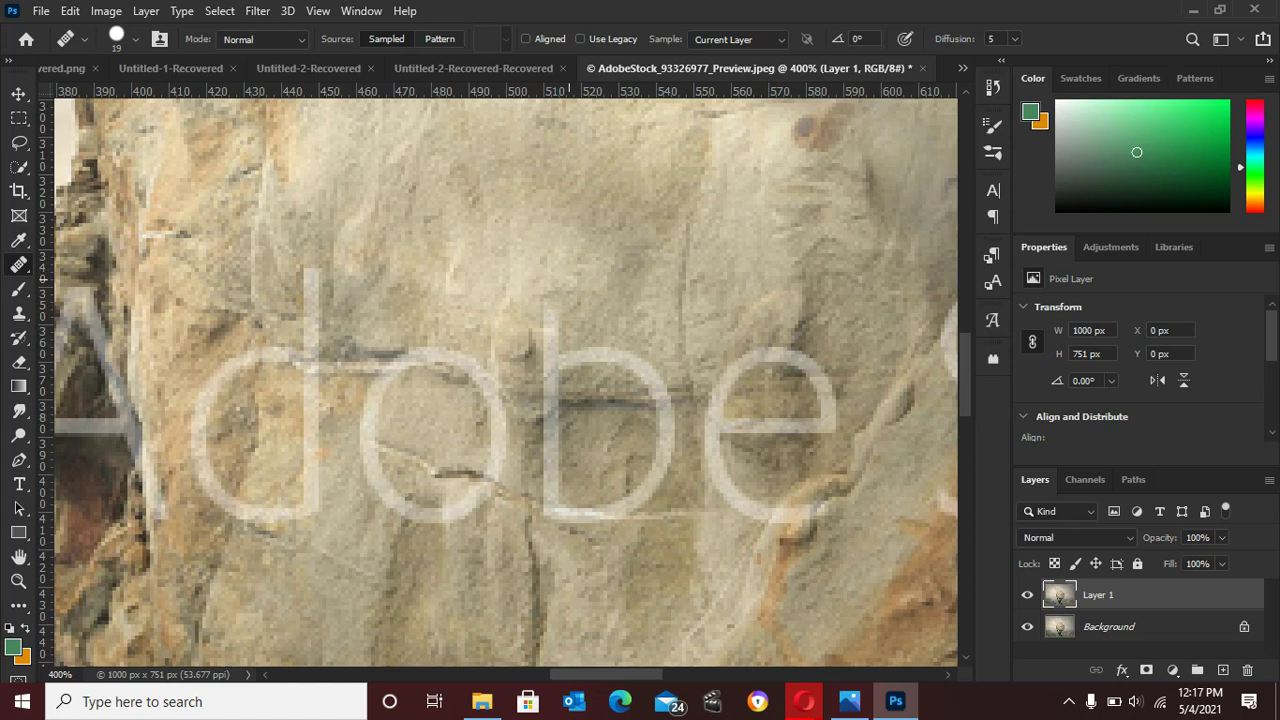
mouse_move(545, 295)
left_mouse_down()
mouse_move(568, 382)
mouse_move(600, 365)
mouse_move(655, 382)
mouse_move(655, 480)
mouse_move(620, 497)
mouse_move(580, 474)
mouse_move(562, 411)
mouse_move(578, 445)
mouse_move(557, 494)
mouse_move(606, 488)
left_mouse_up()
left_click(497, 398)
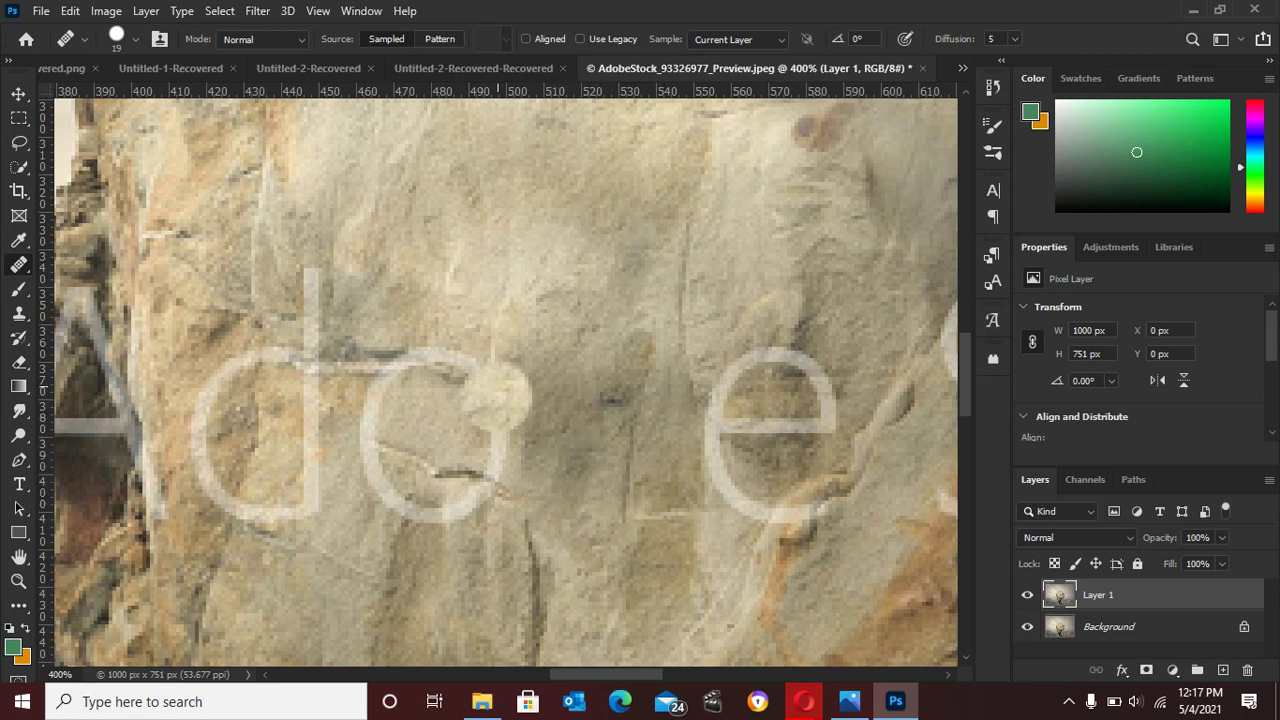
mouse_move(420, 355)
left_mouse_down()
mouse_move(467, 364)
mouse_move(489, 435)
mouse_move(440, 480)
mouse_move(400, 463)
mouse_move(390, 330)
mouse_move(373, 460)
mouse_move(438, 496)
mouse_move(505, 411)
mouse_move(505, 391)
left_mouse_up()
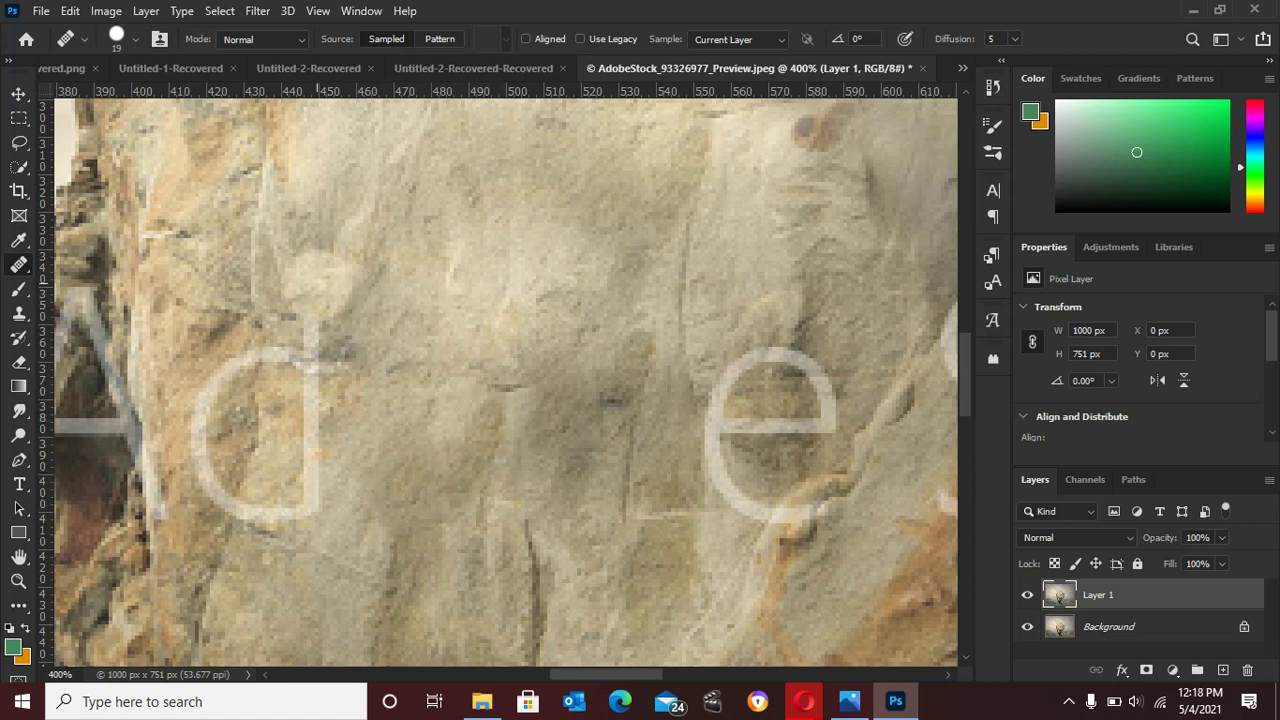
- Heal away the watermark letters "d" and "e" on the rock using clean rock texture
mouse_move(330, 300)
left_mouse_down()
mouse_move(315, 380)
mouse_move(230, 379)
mouse_move(196, 458)
mouse_move(223, 499)
mouse_move(270, 510)
mouse_move(310, 460)
mouse_move(306, 391)
left_mouse_up()
left_click(277, 414)
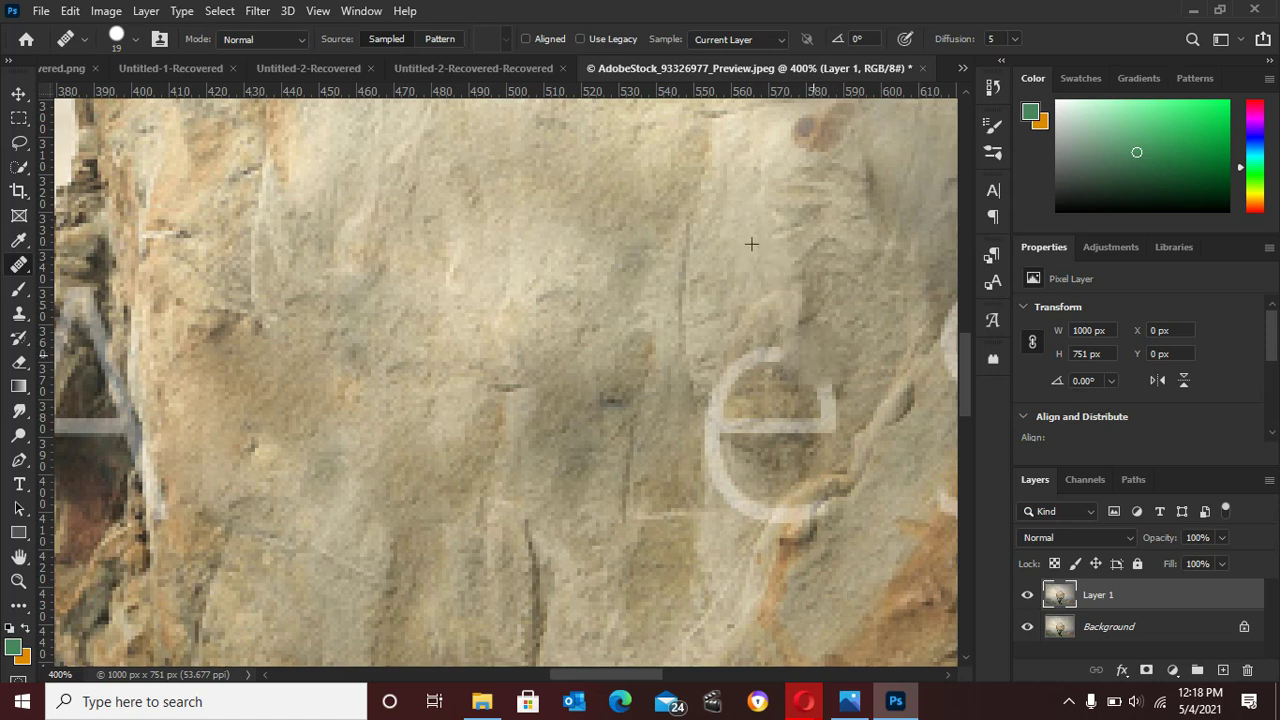
mouse_move(751, 243)
left_mouse_down()
mouse_move(674, 266)
mouse_move(743, 306)
mouse_move(725, 397)
mouse_move(680, 366)
mouse_move(686, 400)
mouse_move(674, 362)
mouse_move(826, 437)
mouse_move(820, 470)
mouse_move(757, 522)
left_mouse_up()
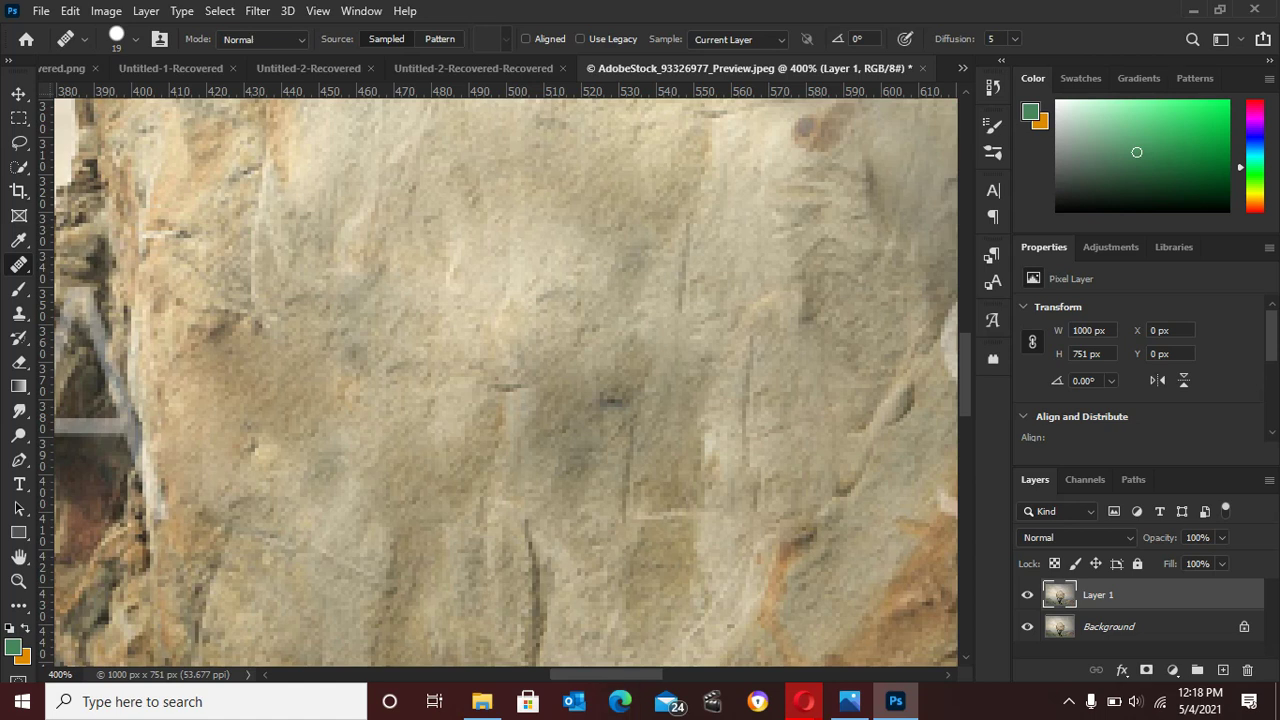
- Heal over the watermark letter "A" on the rock's dark, shadowed edge
left_click_drag(626, 675, 559, 675)
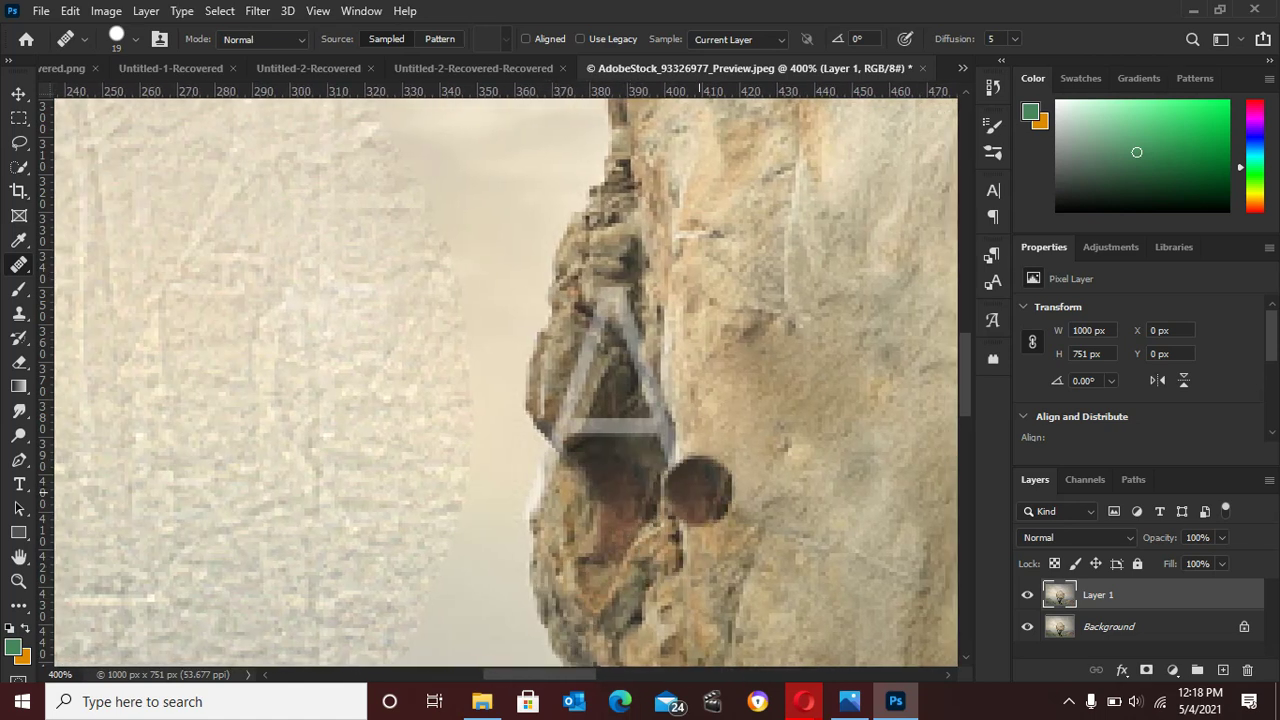
mouse_move(697, 490)
left_mouse_down()
mouse_move(680, 505)
mouse_move(590, 335)
left_mouse_up()
left_click(596, 410)
left_click(643, 415)
left_click(658, 418)
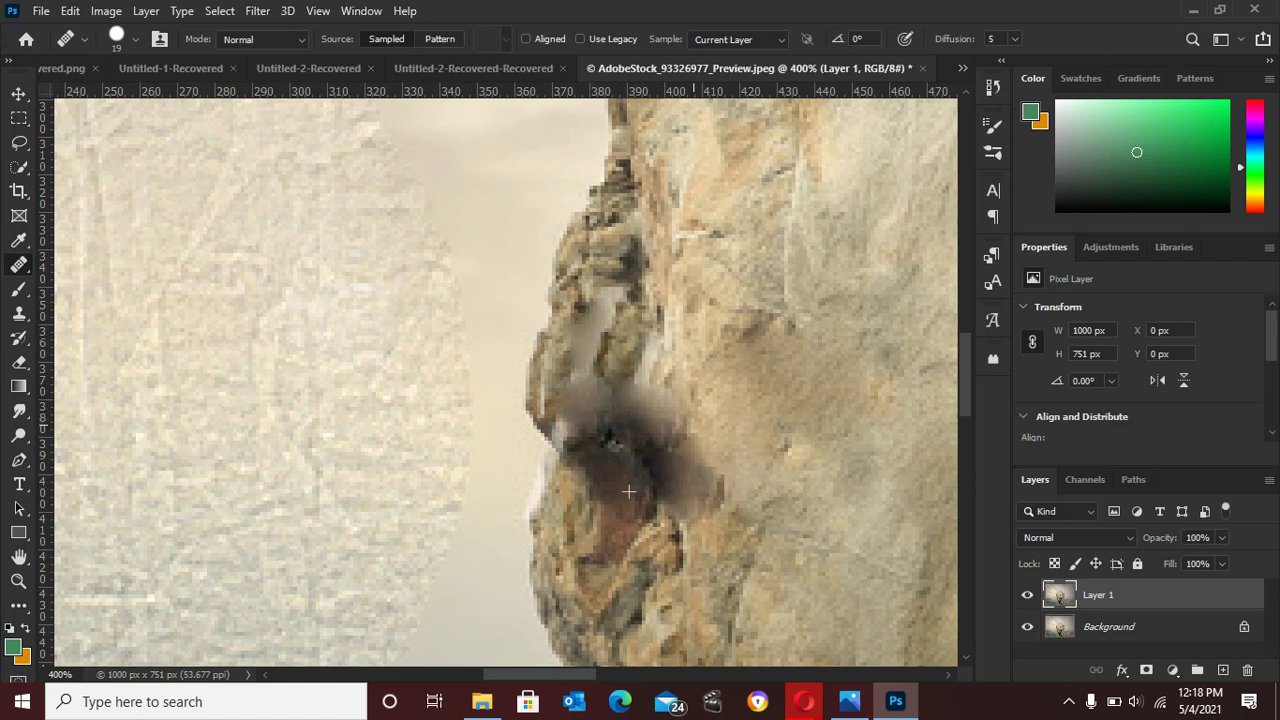
left_click(696, 427)
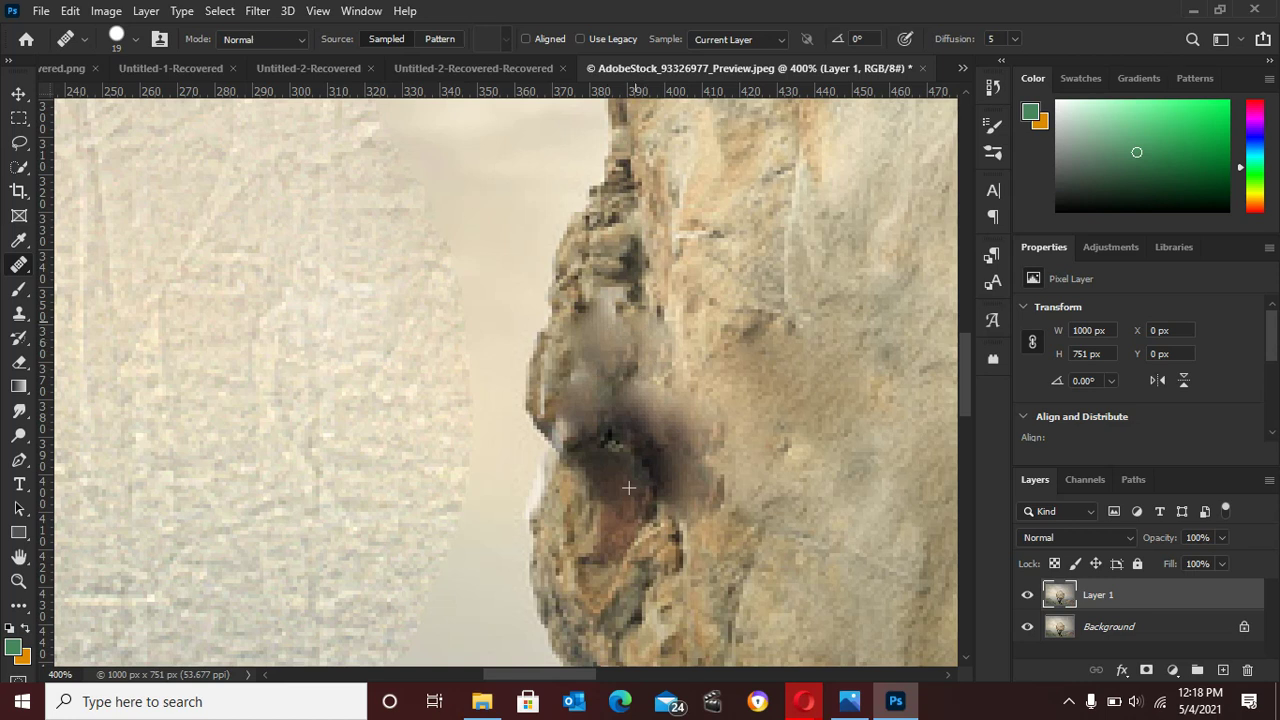
left_click(626, 319)
left_click(603, 363)
left_click(559, 446)
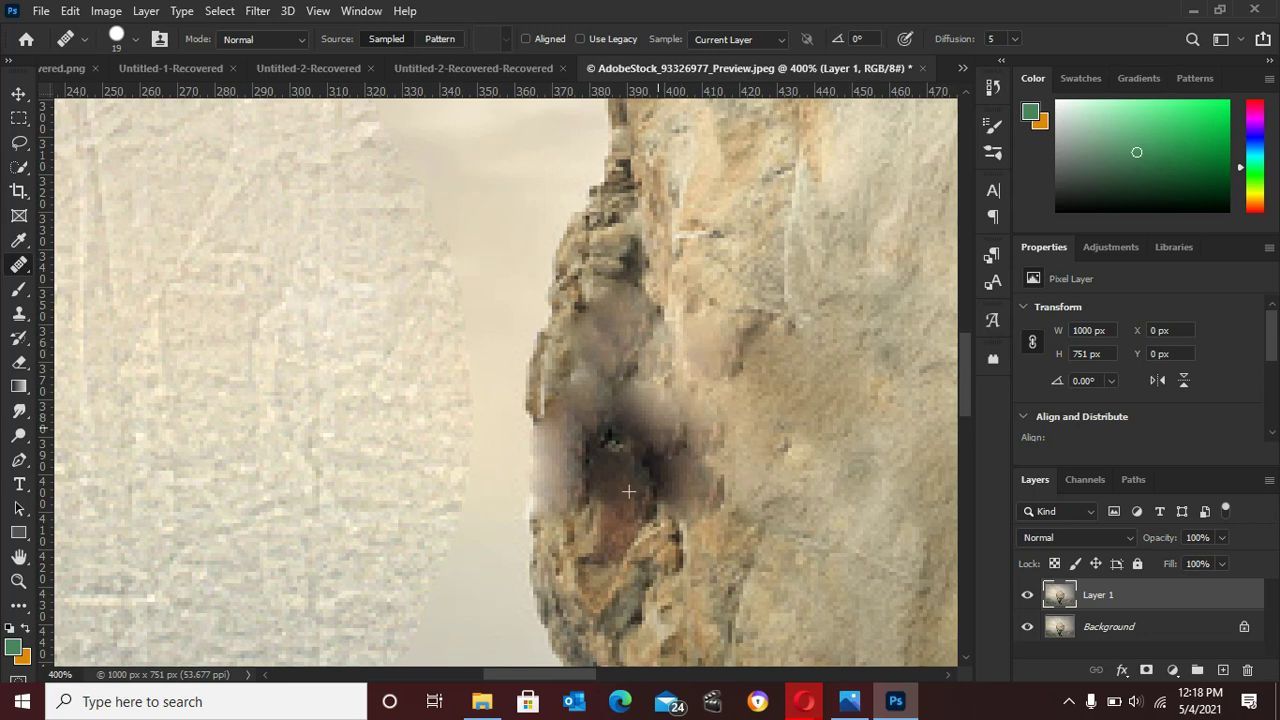
mouse_move(658, 428)
left_mouse_down()
mouse_move(655, 484)
mouse_move(618, 412)
left_mouse_up()
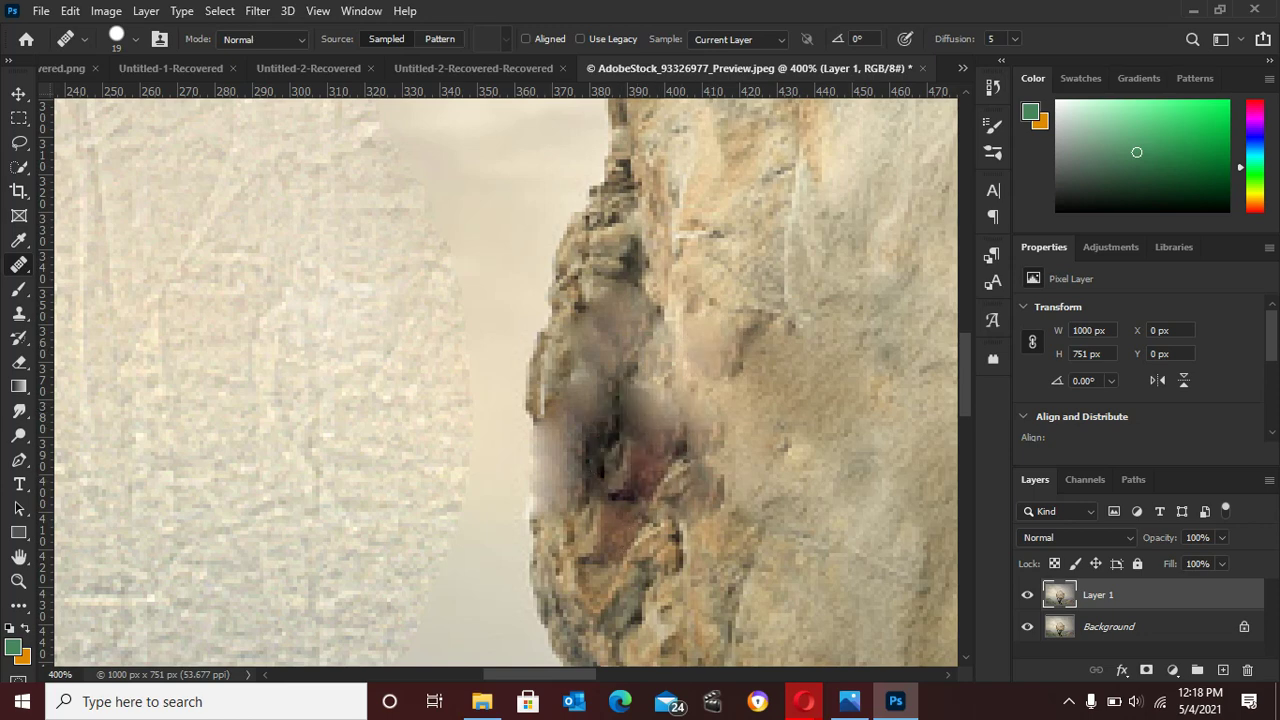
- Sample clean sky beside the rock and heal away the letter "k" and the upper part of the "c" in "Stock"
scroll(920, 343, "right", 10)
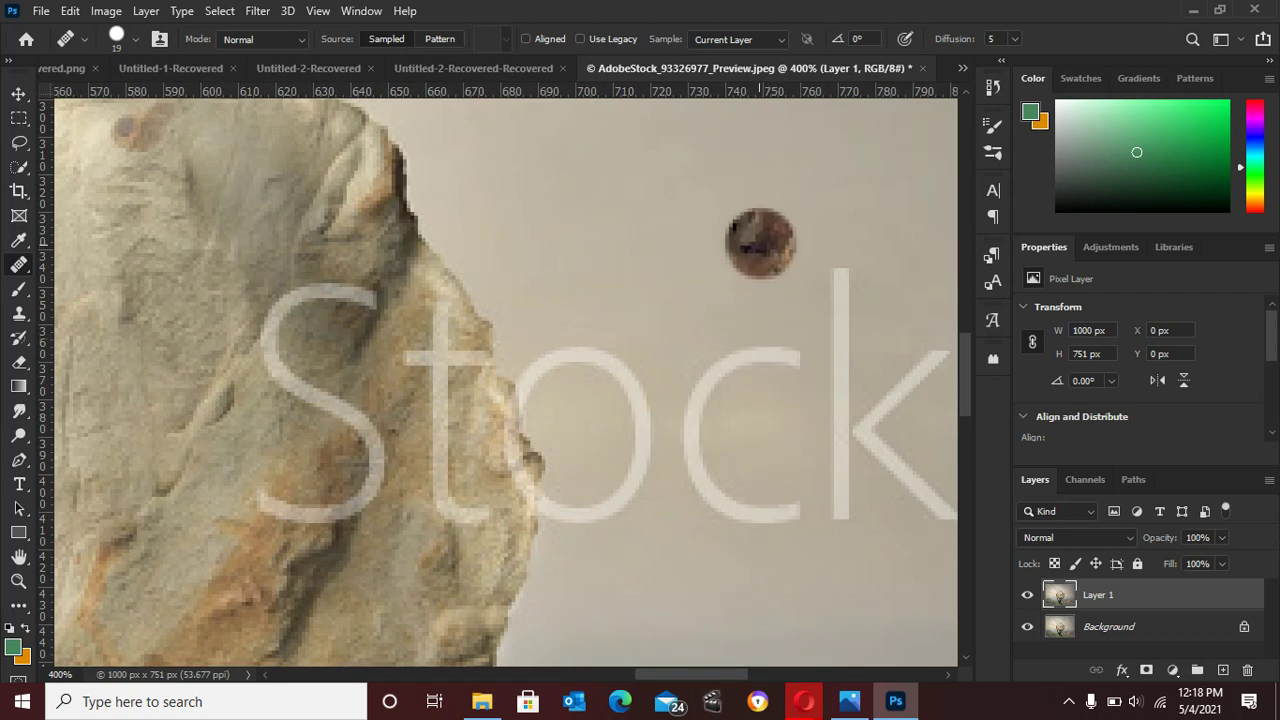
left_click(760, 243, "alt")
left_click(841, 278)
mouse_move(841, 278)
left_mouse_down()
mouse_move(845, 421)
mouse_move(857, 403)
mouse_move(837, 361)
mouse_move(909, 351)
left_mouse_up()
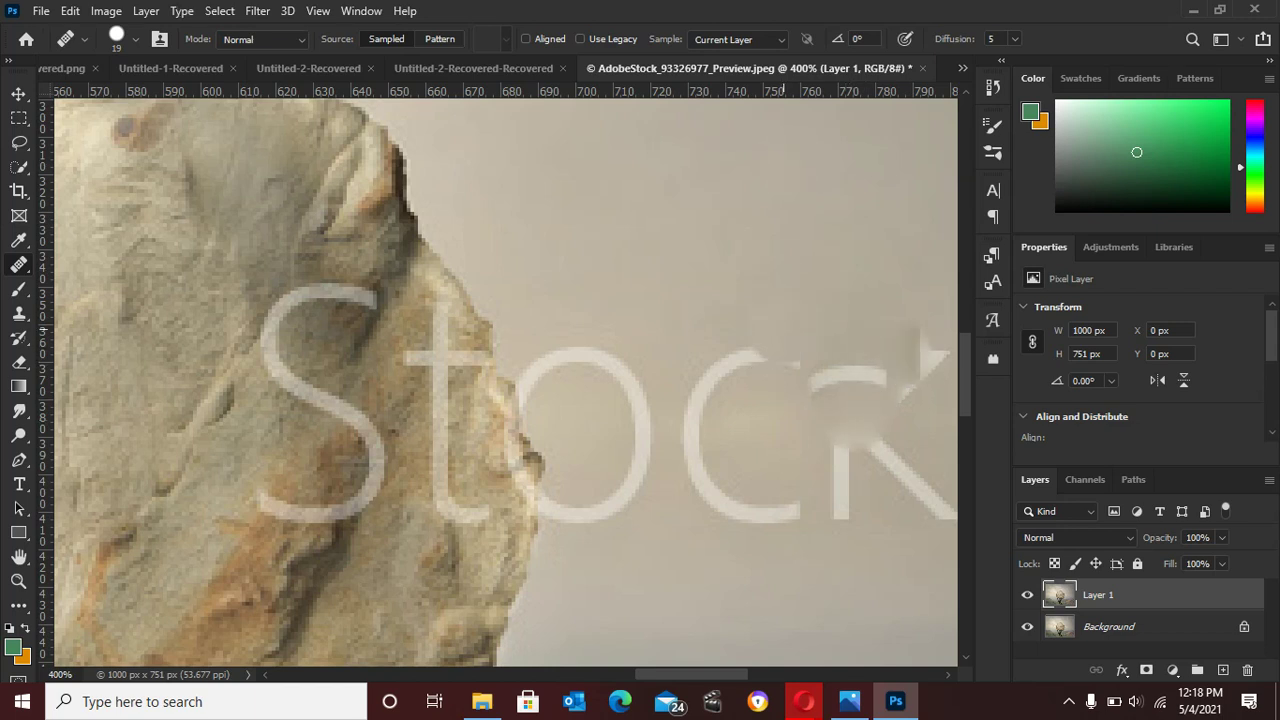
mouse_move(783, 330)
left_mouse_down()
mouse_move(738, 345)
mouse_move(757, 368)
mouse_move(791, 372)
mouse_move(953, 350)
left_mouse_up()
left_click_drag(953, 350, 987, 327)
mouse_move(895, 348)
left_mouse_down()
mouse_move(894, 401)
mouse_move(869, 430)
mouse_move(891, 461)
mouse_move(917, 461)
mouse_move(929, 503)
mouse_move(950, 488)
left_mouse_up()
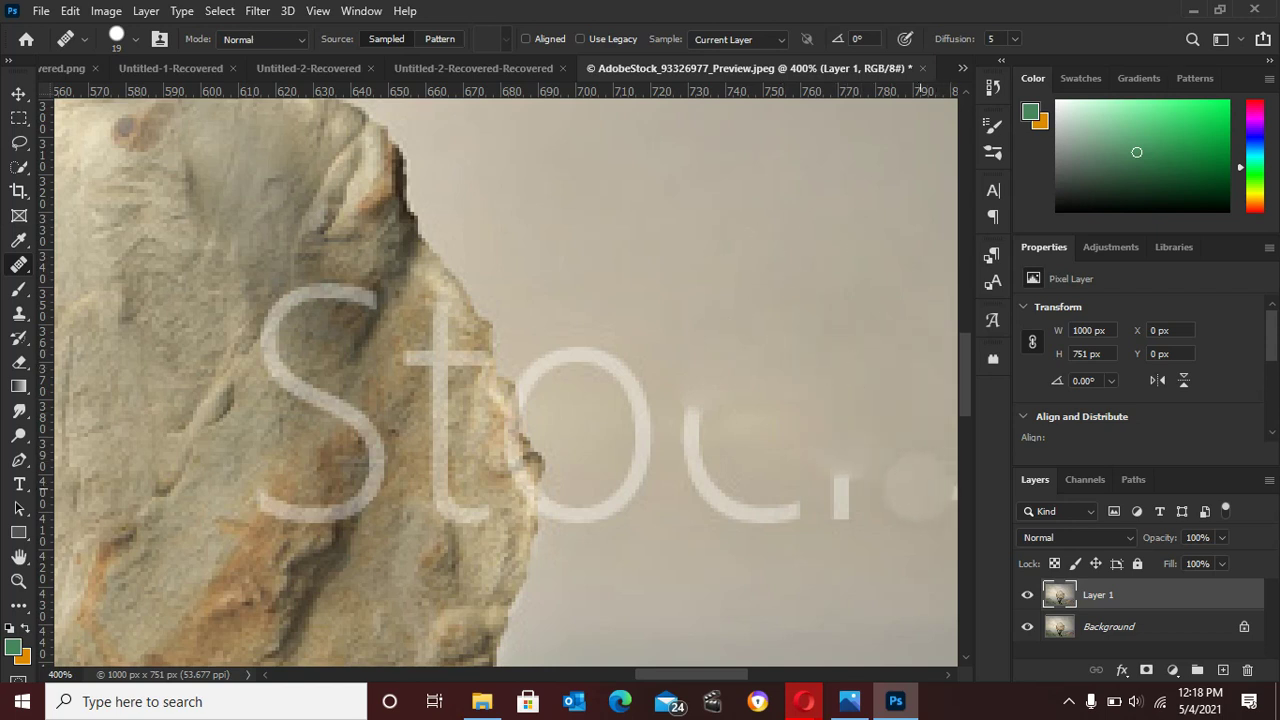
left_click(948, 487)
left_click(941, 482)
left_click(850, 466)
- Heal away the remaining letters of "Stock" across the sky and the rock's edge
mouse_move(832, 508)
left_mouse_down()
mouse_move(738, 512)
mouse_move(670, 407)
mouse_move(705, 425)
left_mouse_up()
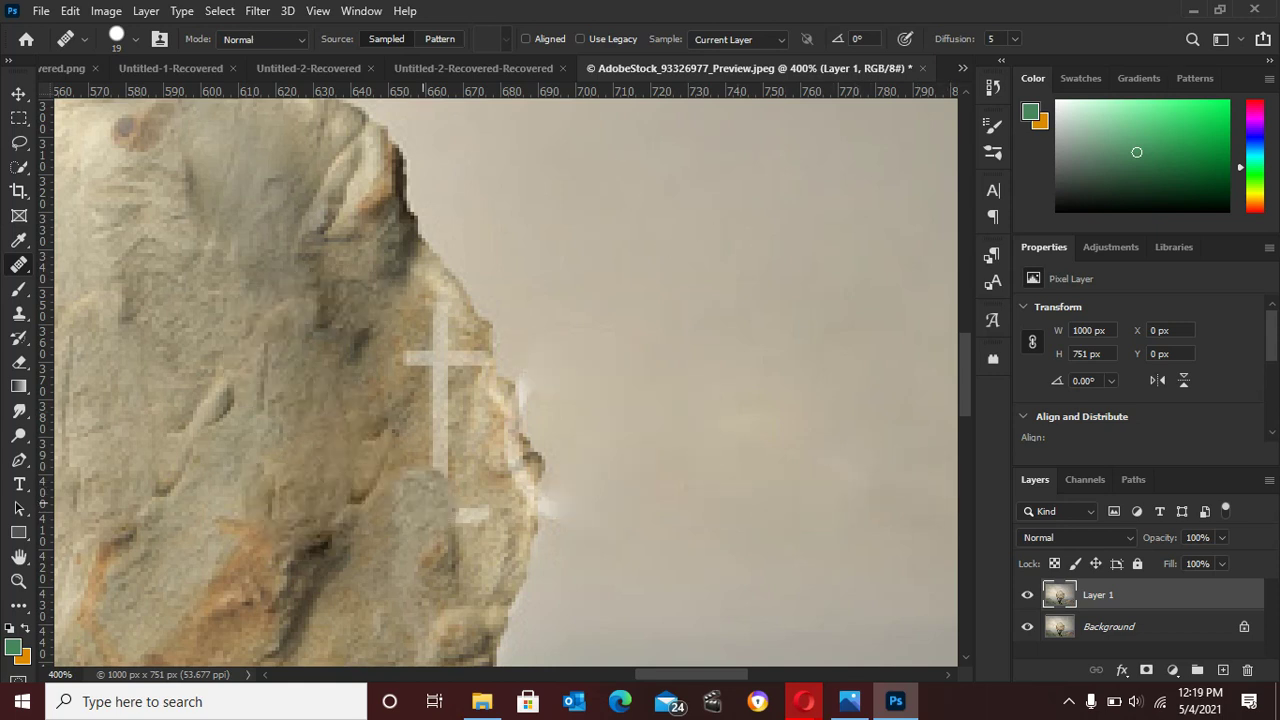
left_click(452, 508)
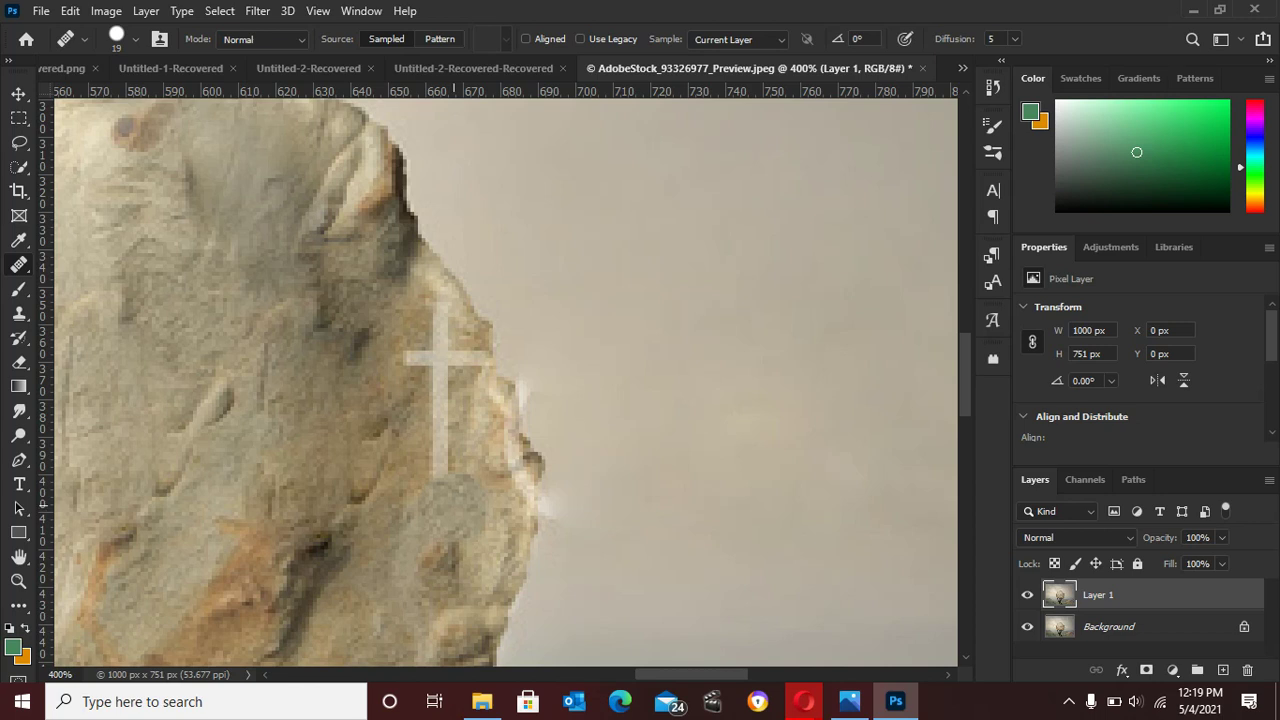
mouse_move(455, 499)
left_mouse_down()
mouse_move(438, 361)
mouse_move(450, 384)
mouse_move(165, 169)
mouse_move(183, 251)
mouse_move(361, 430)
left_mouse_up()
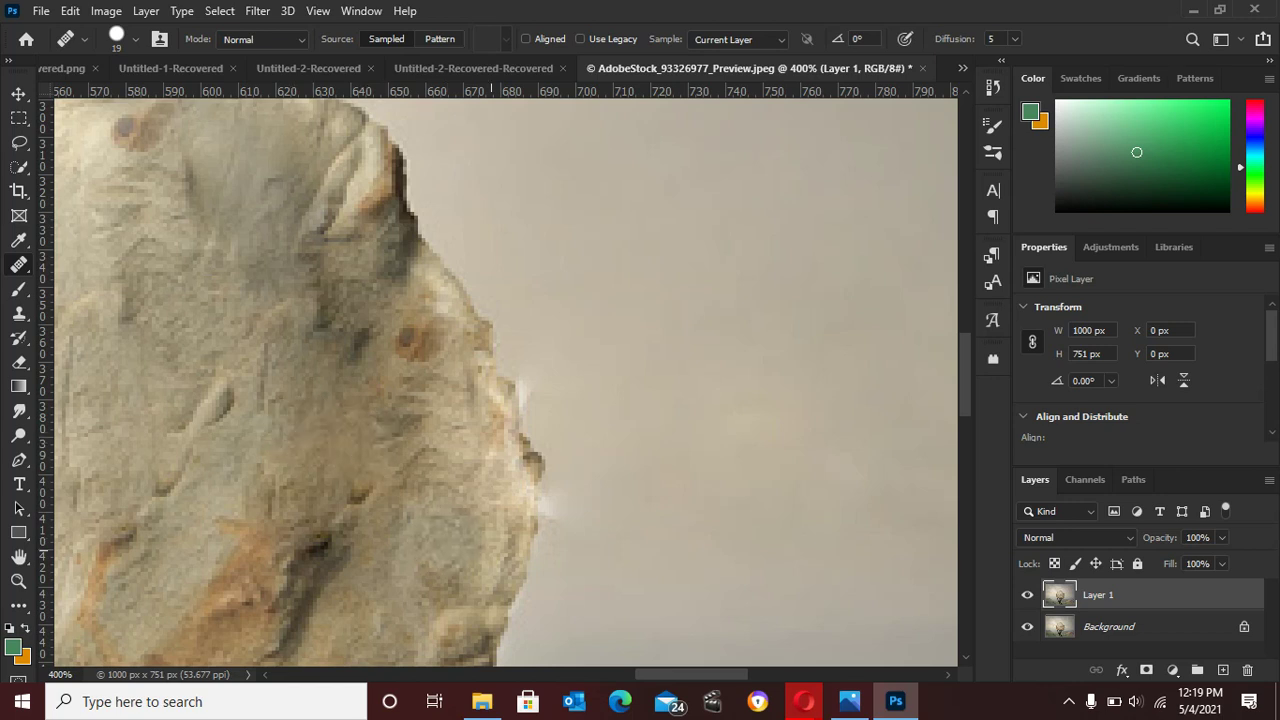
- Inspect the retouched picture as a whole and compare it with the original by hiding and showing Layer 1
scroll(510, 540, "down", 5)
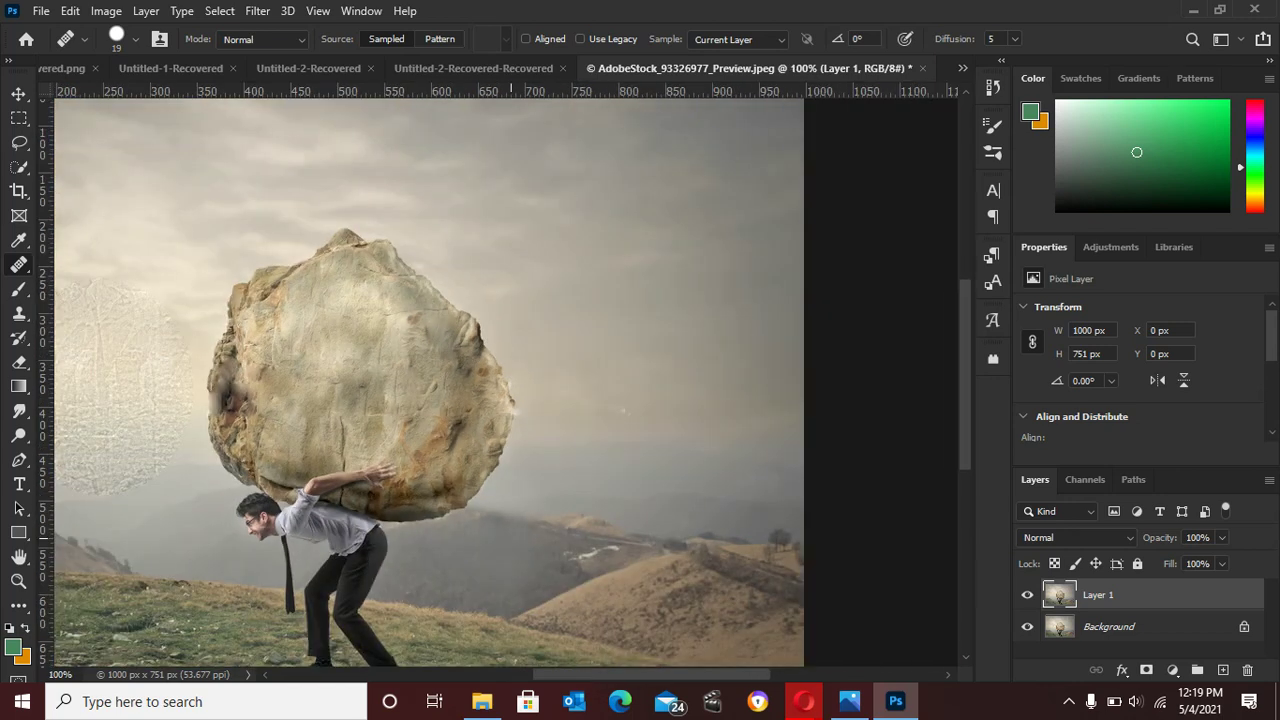
scroll(505, 376, "down", 1)
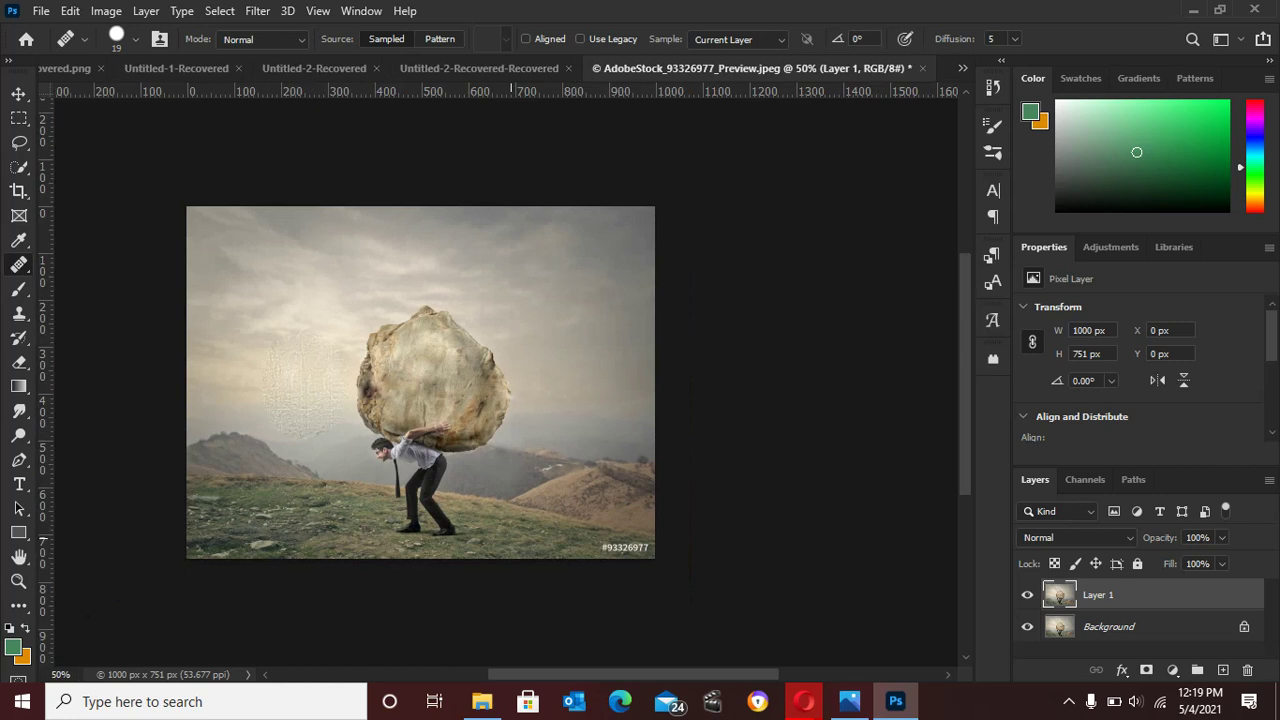
scroll(505, 382, "up", 2)
scroll(570, 420, "up", 2)
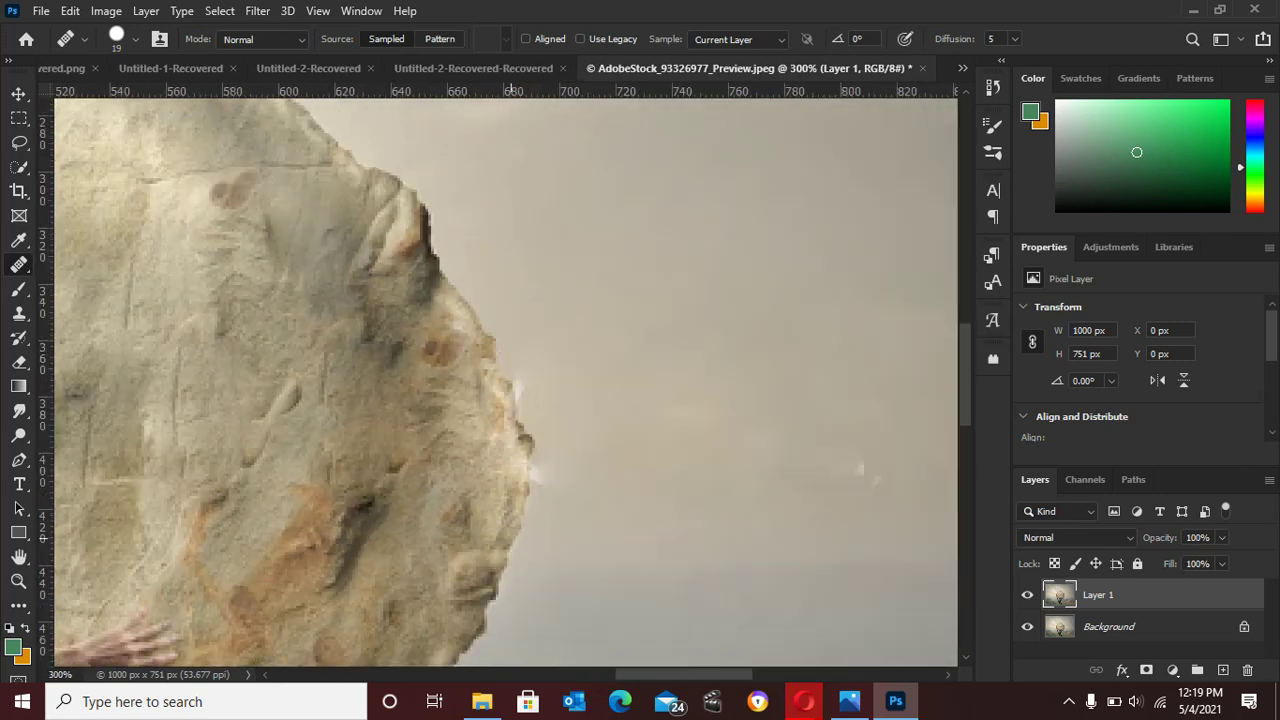
scroll(570, 420, "down", 3)
scroll(510, 540, "down", 1)
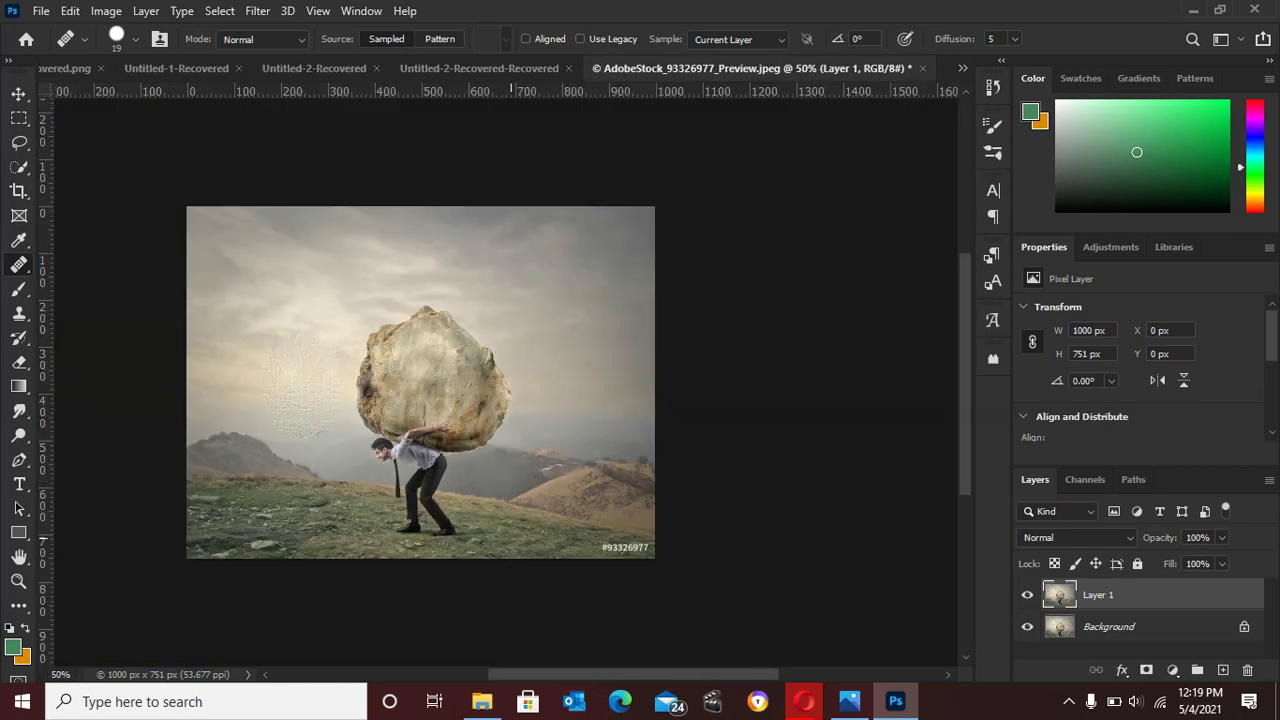
left_click(1027, 595)
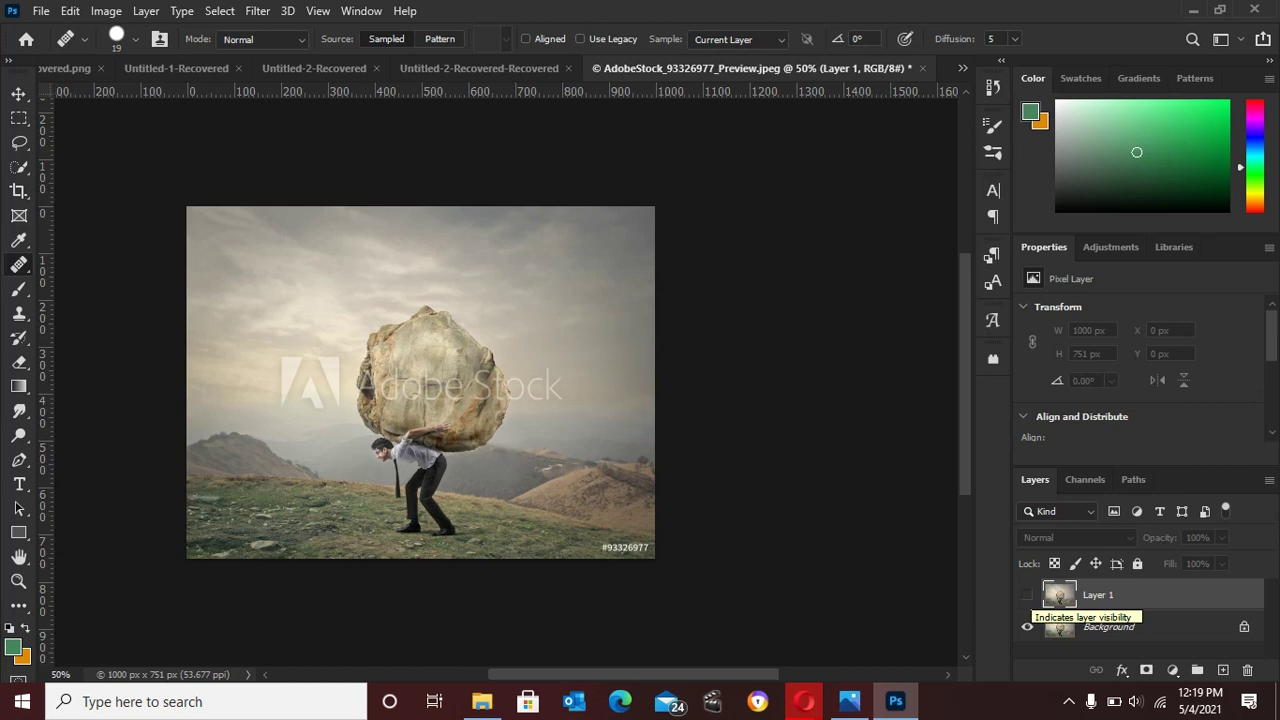
left_click(1027, 594)
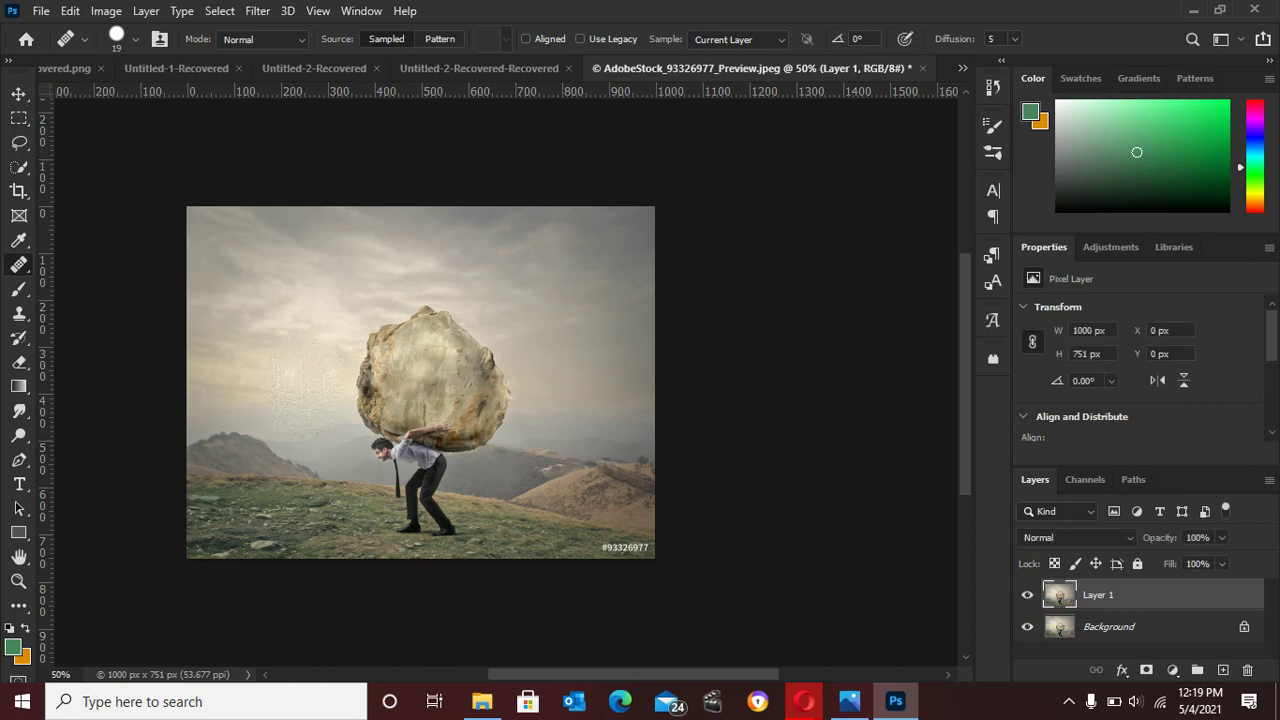